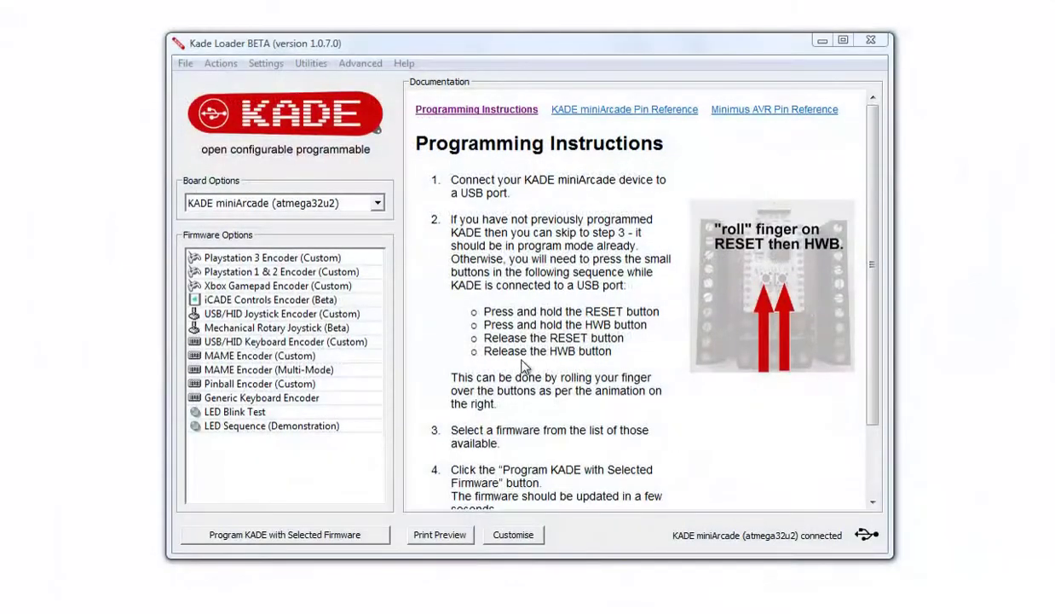
Step: Open the custom mapping for the MAME Encoder (Custom) firmware and clear all its pin assignments
{"action": "left_click", "coordinate": [297, 362]}
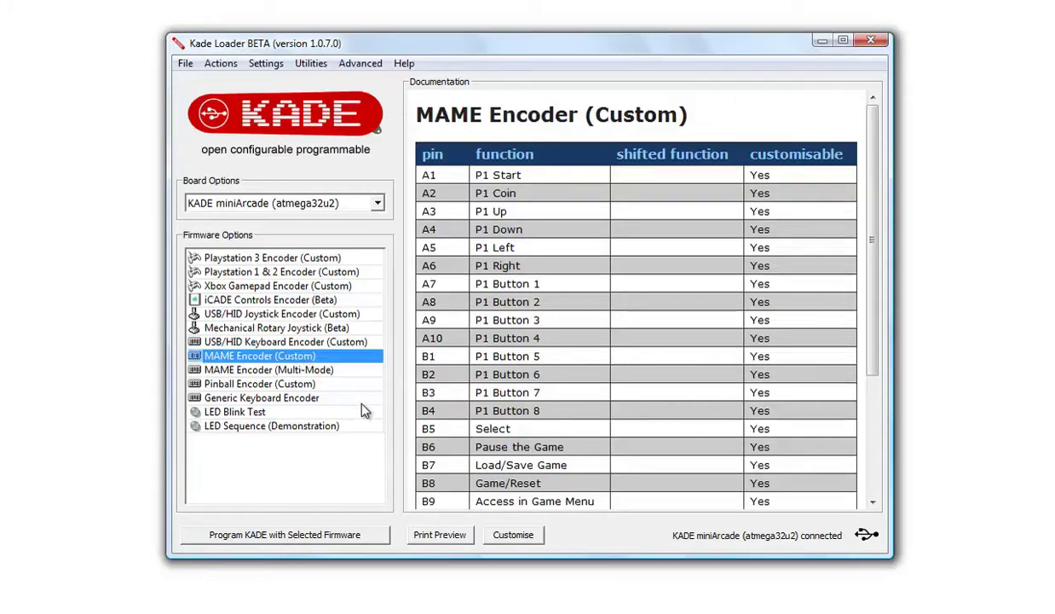
{"action": "left_click", "coordinate": [522, 537]}
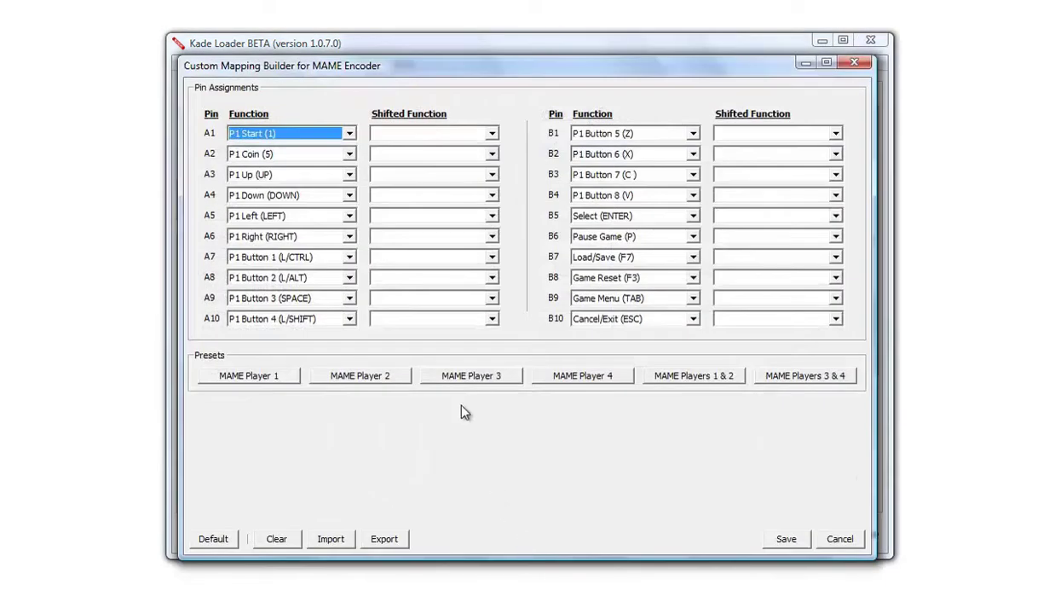
{"action": "left_click", "coordinate": [274, 538]}
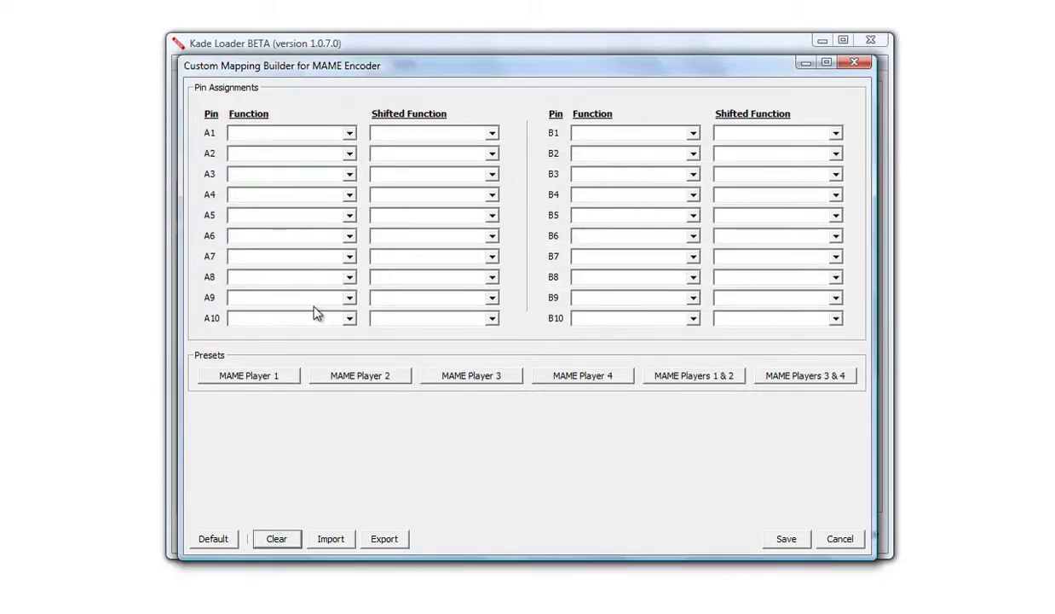
Step: Assign P1 Up, P1 Down, P1 Left and P1 Right as the functions of pins A1 to A4, in that order
{"action": "left_click", "coordinate": [349, 134]}
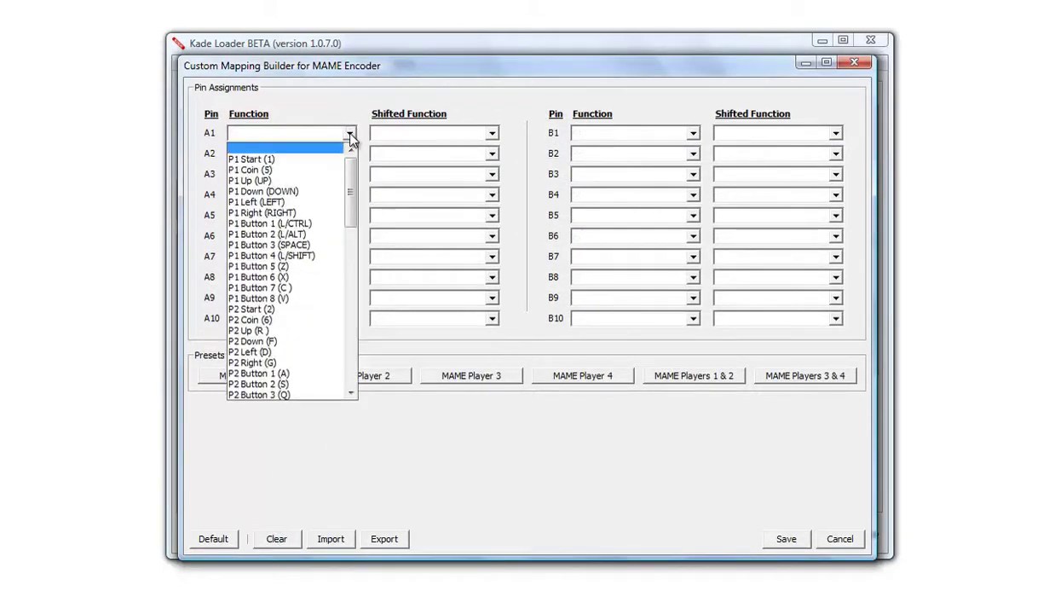
{"action": "left_click", "coordinate": [321, 178]}
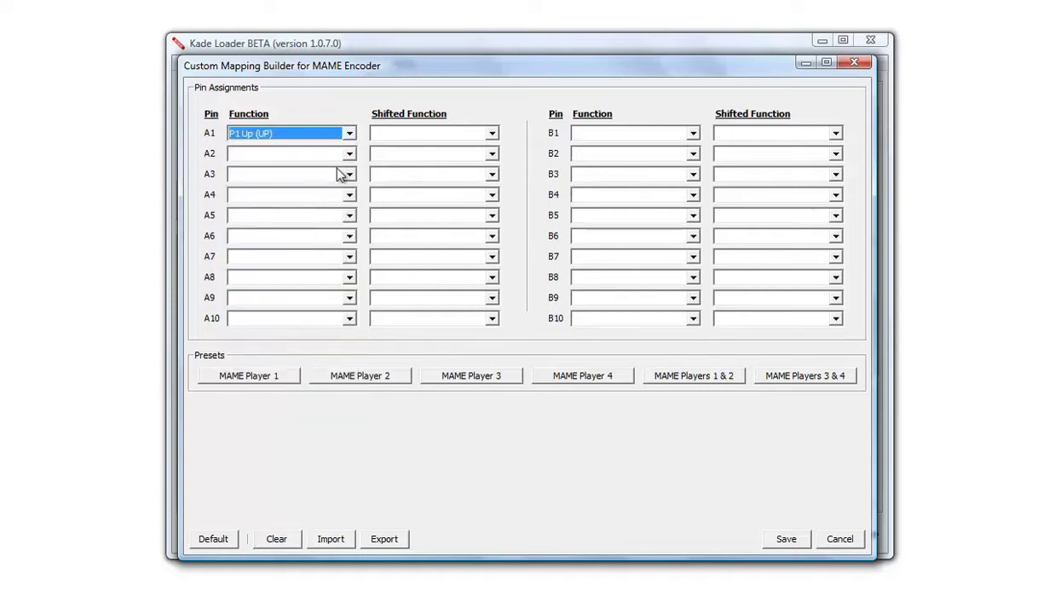
{"action": "left_click", "coordinate": [348, 155]}
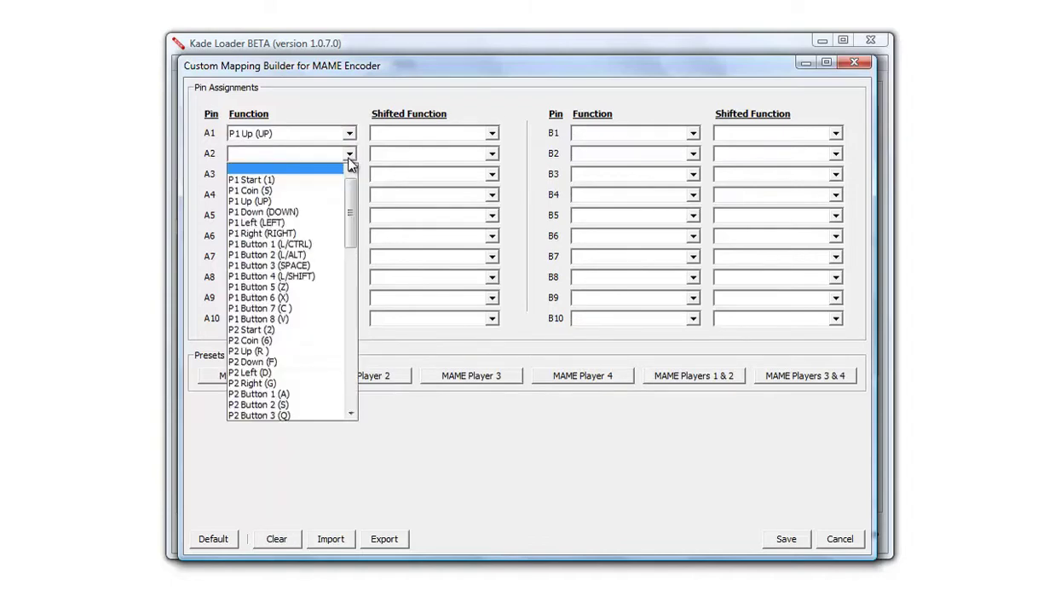
{"action": "left_click", "coordinate": [311, 213]}
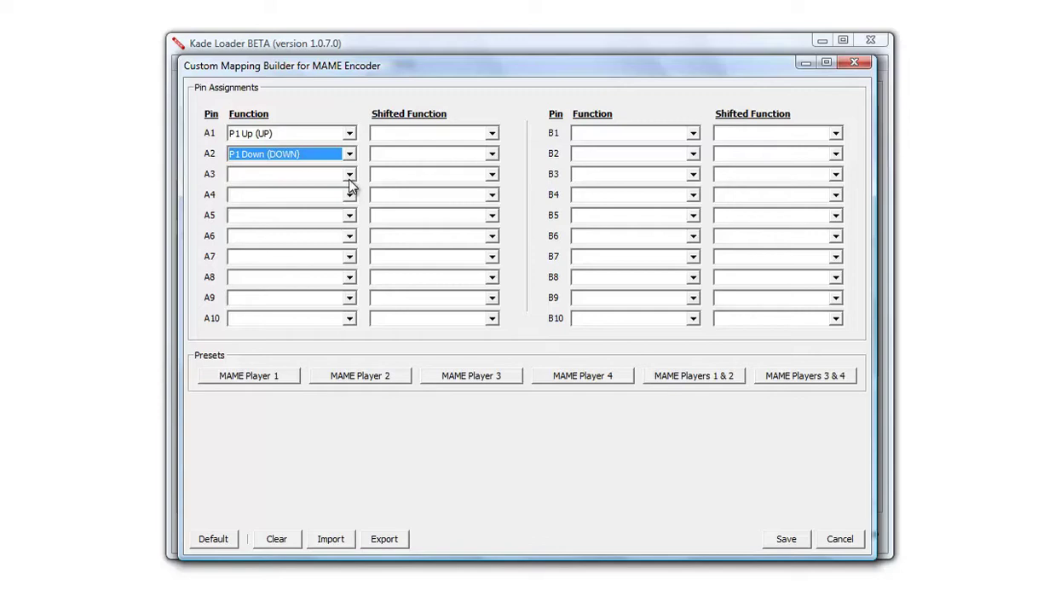
{"action": "left_click", "coordinate": [349, 174]}
{"action": "left_click", "coordinate": [297, 246]}
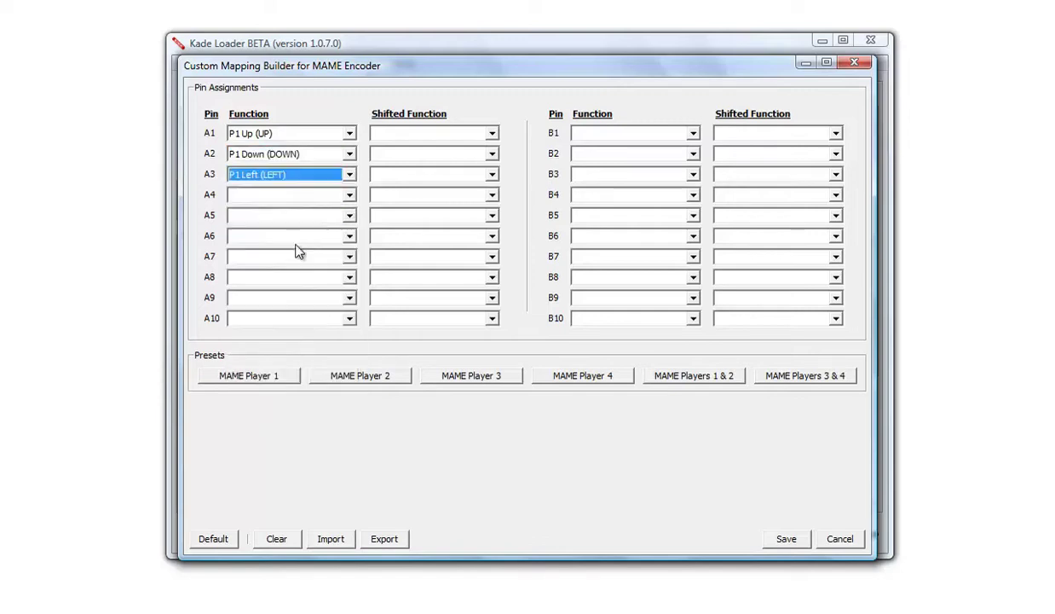
{"action": "left_click", "coordinate": [349, 197]}
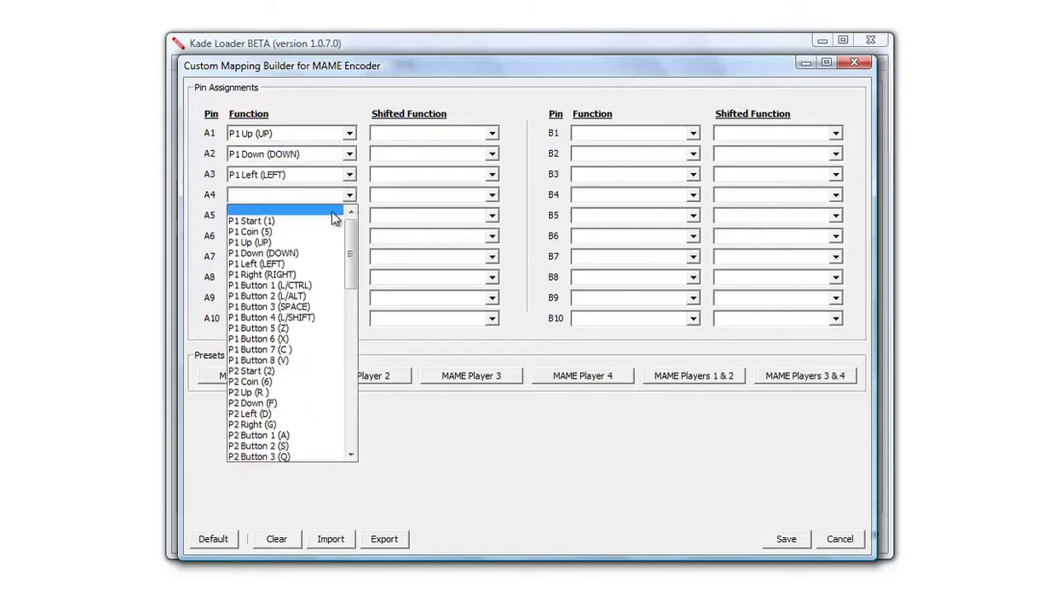
{"action": "left_click", "coordinate": [282, 275]}
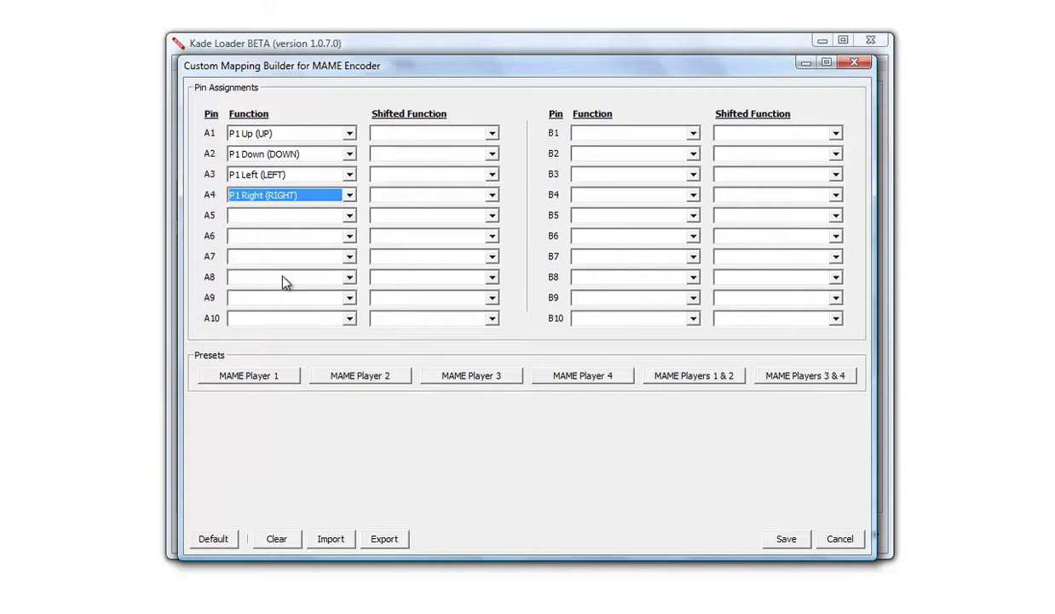
Step: Assign P1 Button 1 through P1 Button 6 as the functions of pins B1 to B6, in order
{"action": "left_click", "coordinate": [693, 135]}
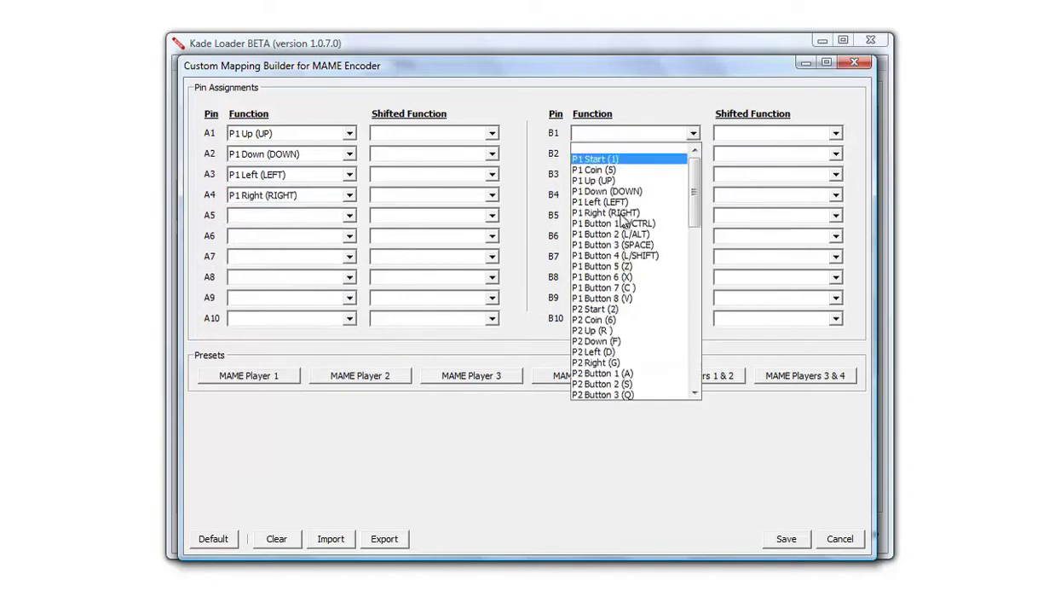
{"action": "left_click", "coordinate": [601, 224]}
{"action": "left_click", "coordinate": [693, 155]}
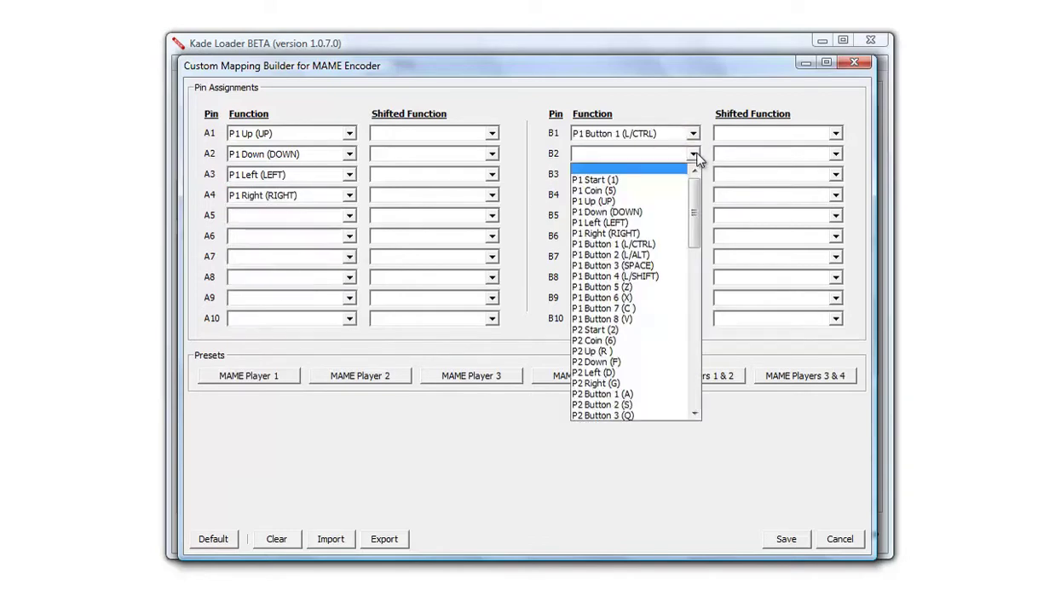
{"action": "left_click", "coordinate": [641, 253]}
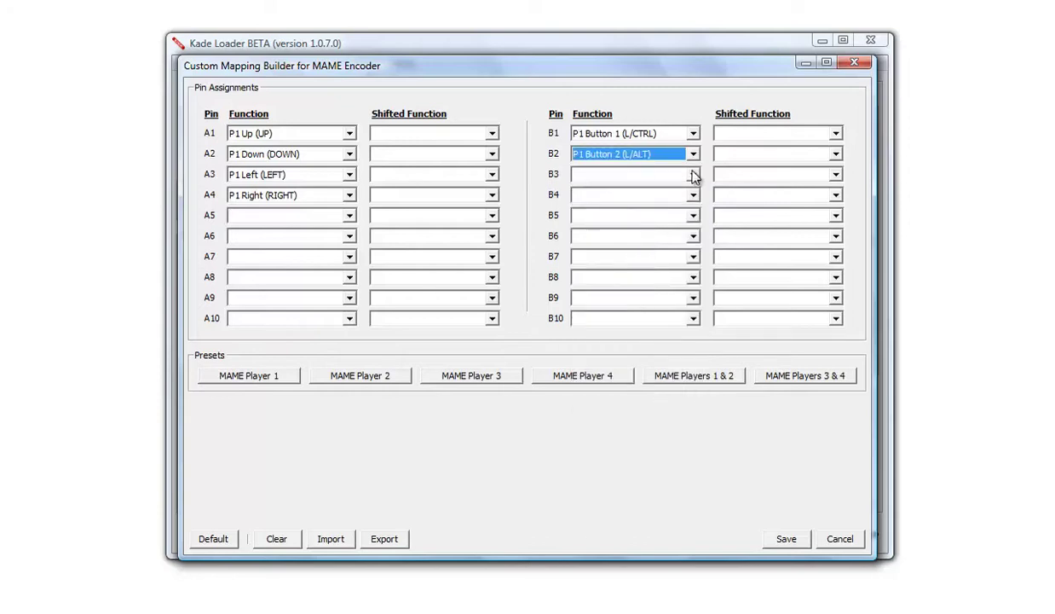
{"action": "left_click", "coordinate": [693, 175]}
{"action": "left_click", "coordinate": [646, 287]}
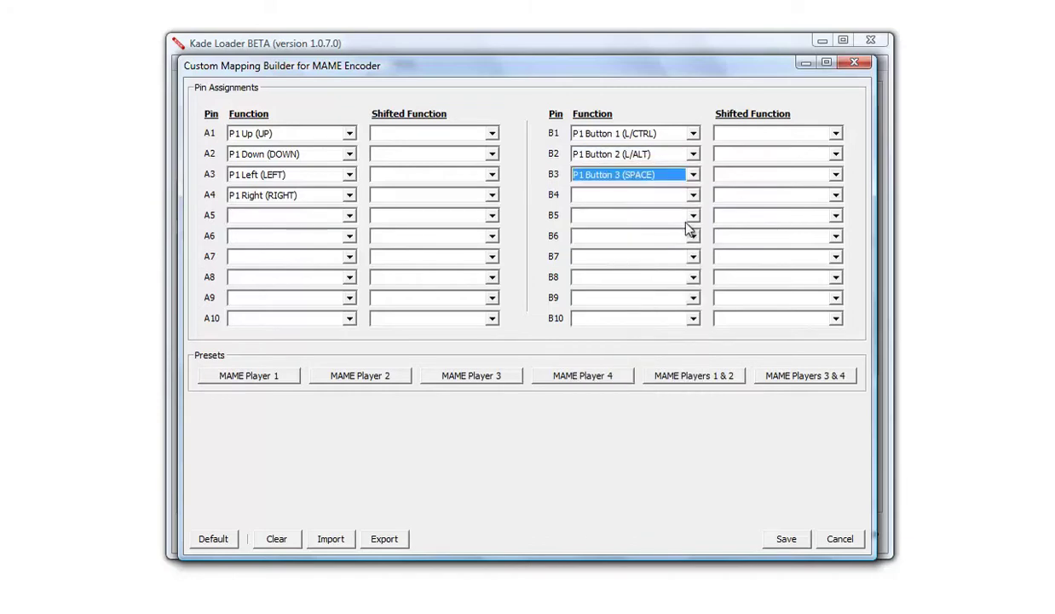
{"action": "left_click", "coordinate": [693, 195]}
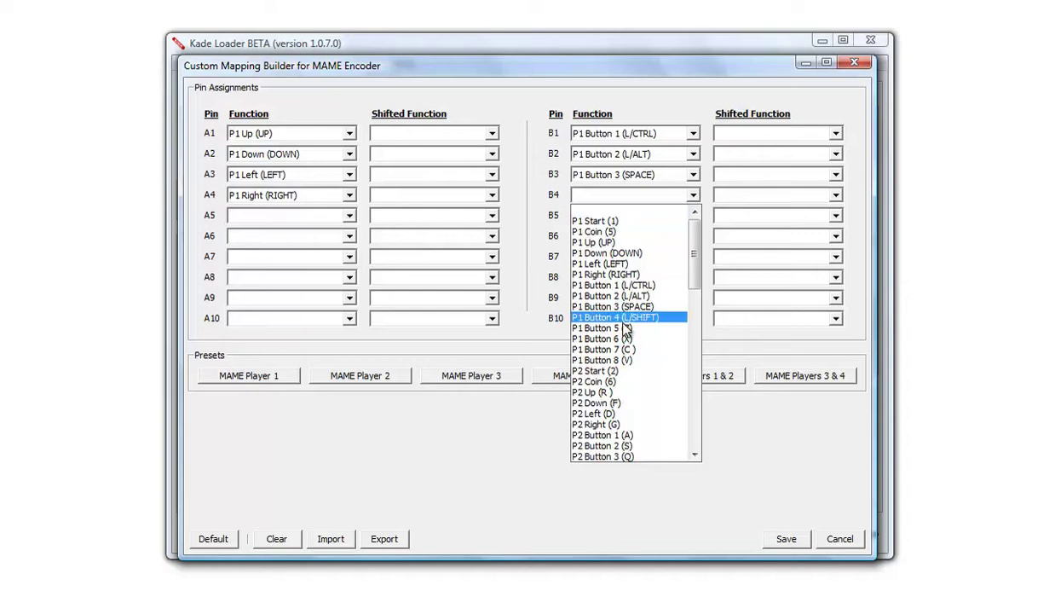
{"action": "left_click", "coordinate": [607, 317]}
{"action": "left_click", "coordinate": [693, 216]}
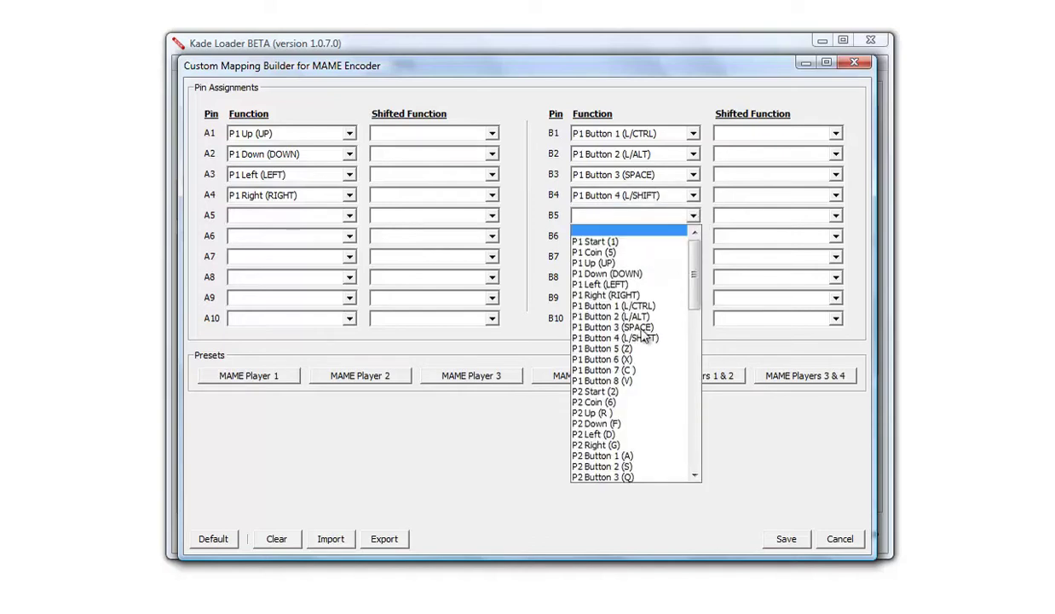
{"action": "left_click", "coordinate": [629, 335]}
{"action": "left_click", "coordinate": [693, 237]}
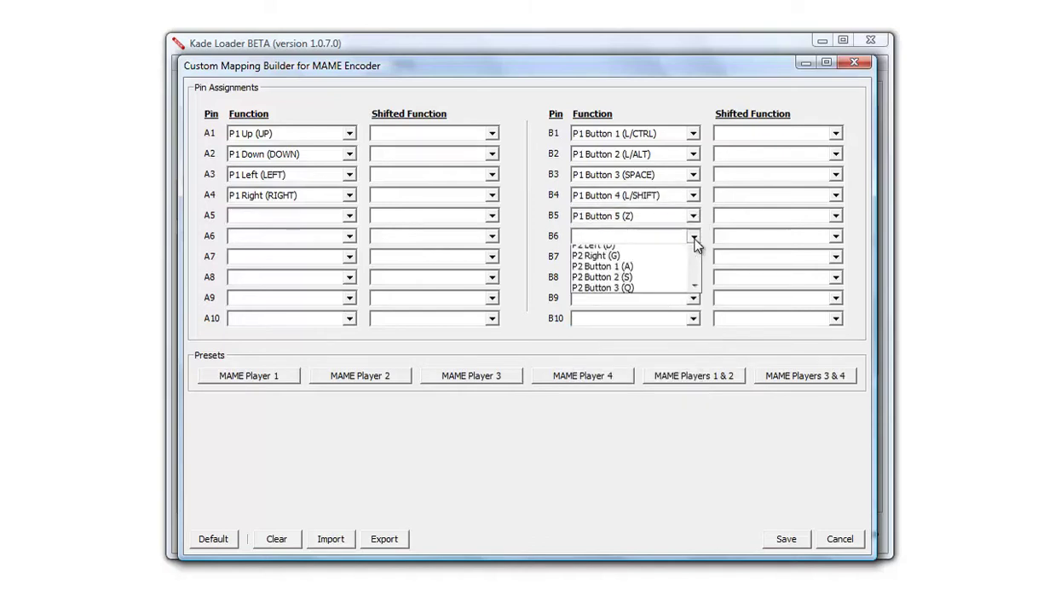
{"action": "left_click", "coordinate": [619, 380]}
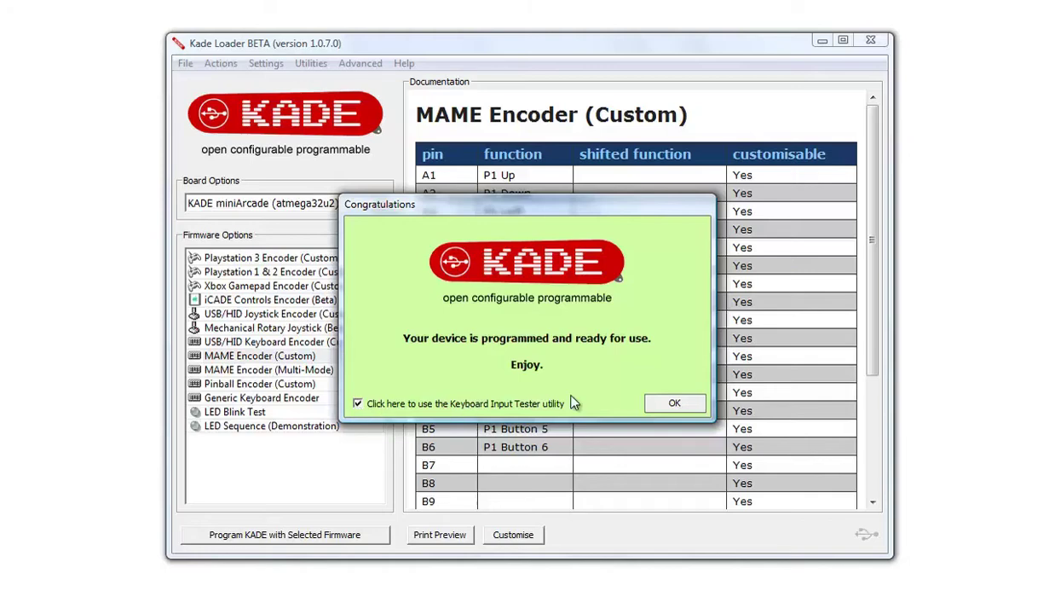
Step: Launch the Keyboard Input Tester, minimise the loader window and move the tester to the top of the desktop
{"action": "left_click", "coordinate": [673, 403]}
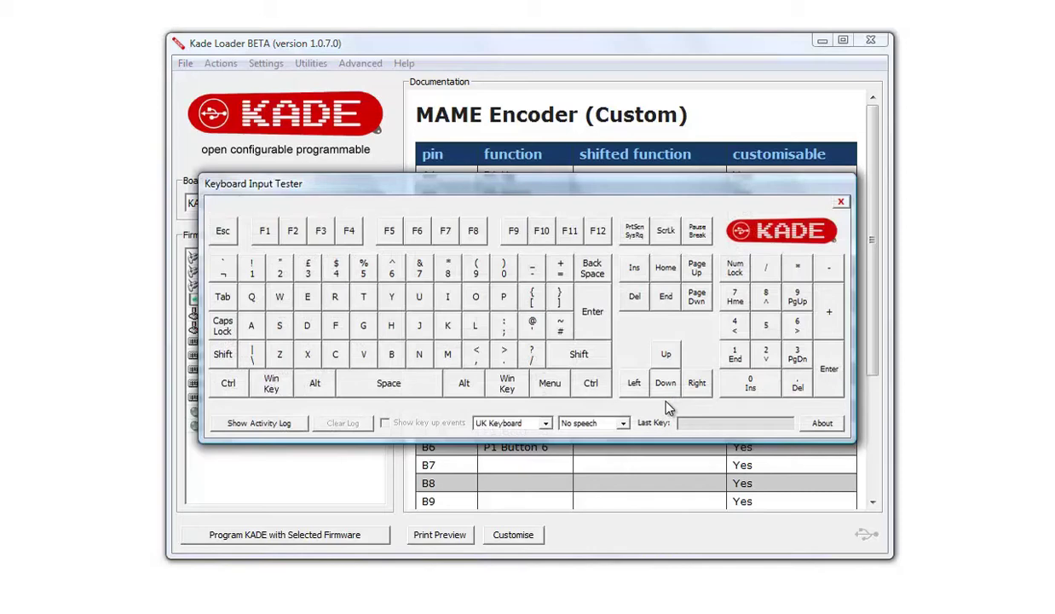
{"action": "left_click", "coordinate": [822, 40]}
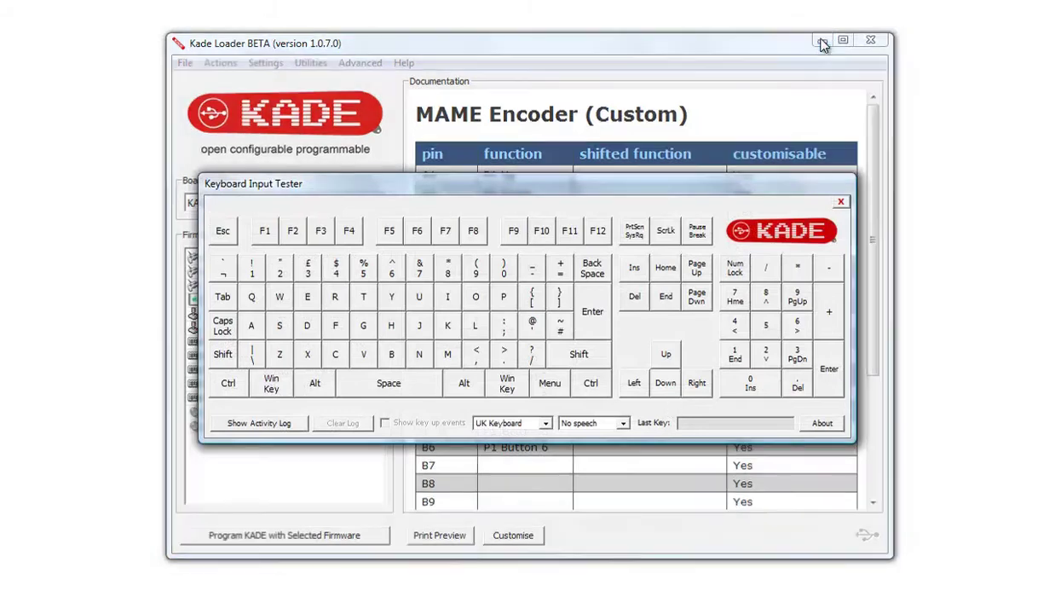
{"action": "left_click_drag", "start_coordinate": [664, 186], "coordinate": [665, 45]}
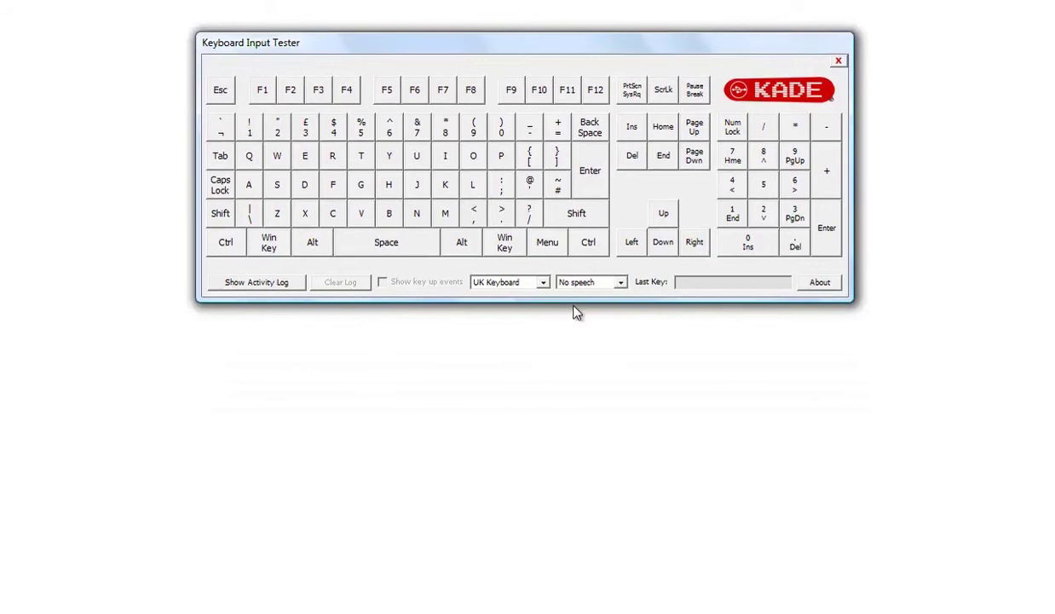
Step: Extend the Keyboard Input Tester downward to show the activity log and set its speech option to Say MAME
{"action": "left_click_drag", "start_coordinate": [572, 301], "coordinate": [555, 573]}
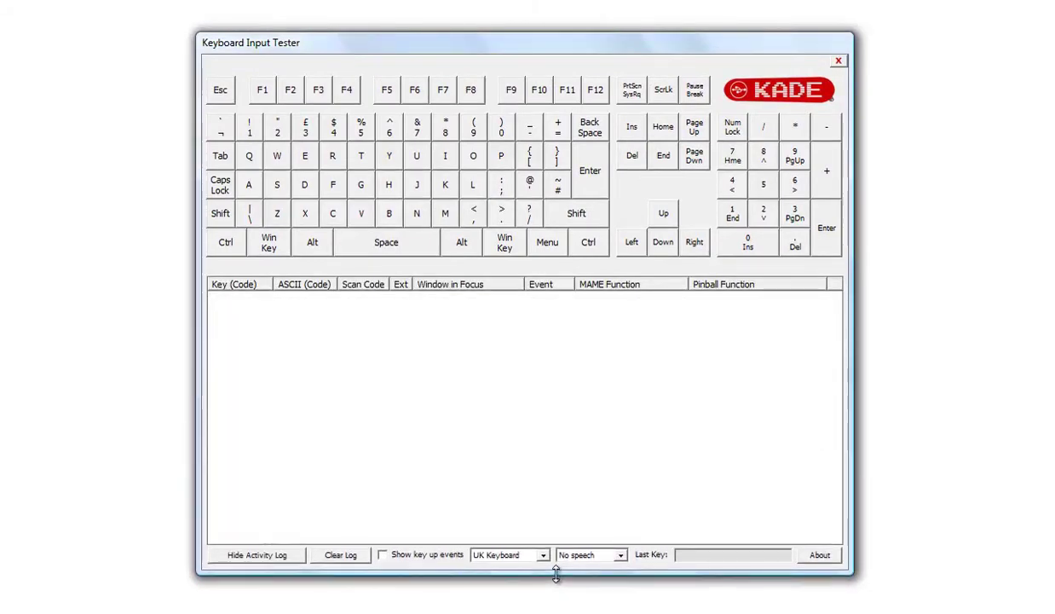
{"action": "left_click", "coordinate": [621, 556]}
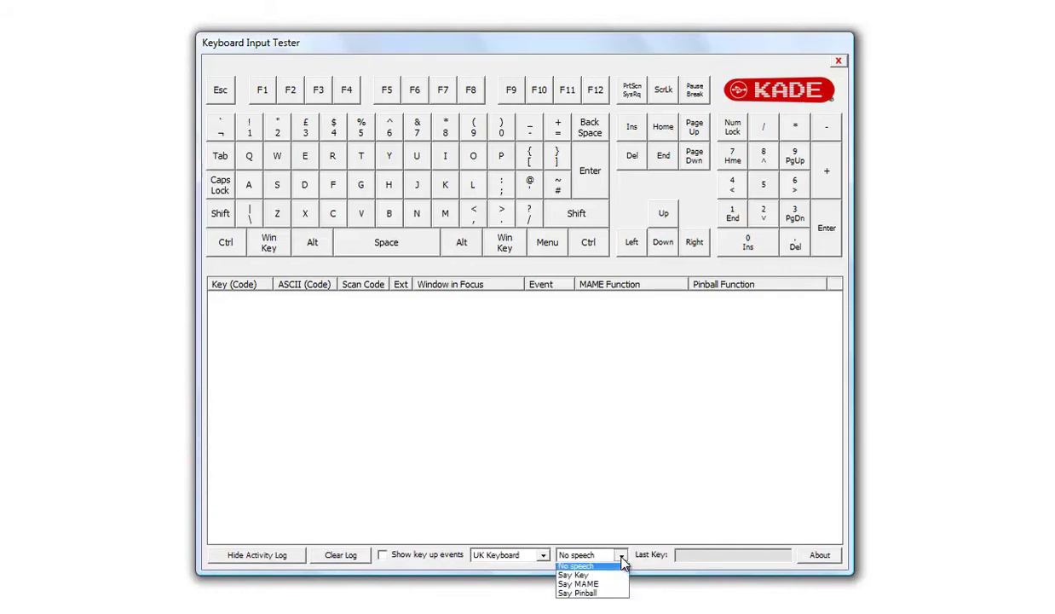
{"action": "left_click", "coordinate": [580, 586]}
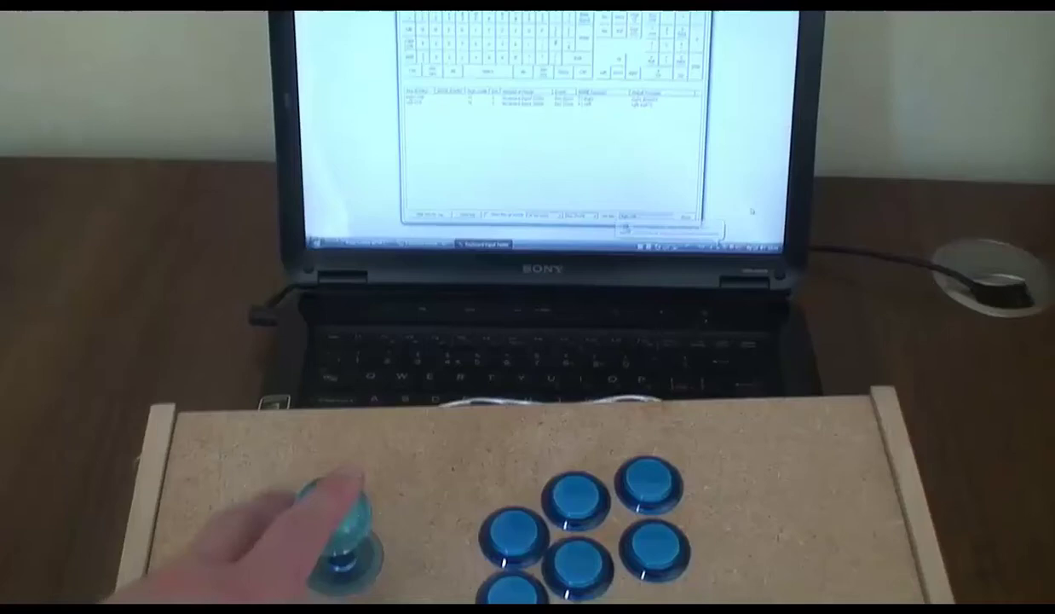
Step: Test the player 1 joystick directions and buttons, through P1 Button 6, against their MAME functions in the activity log
{"action": "key", "text": "Right"}
{"action": "key", "text": "Down"}
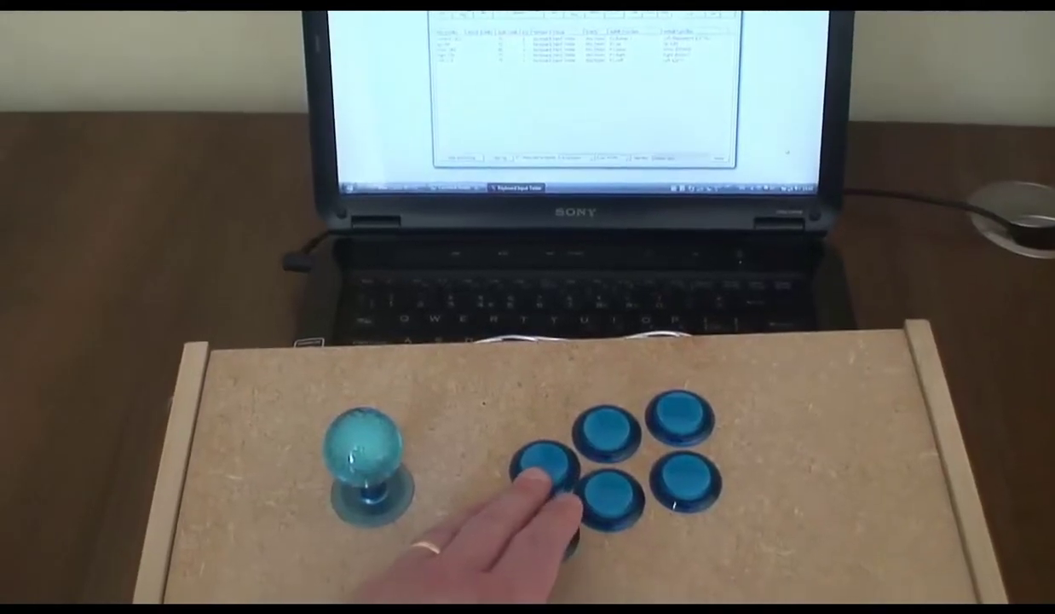
{"action": "key", "text": "alt"}
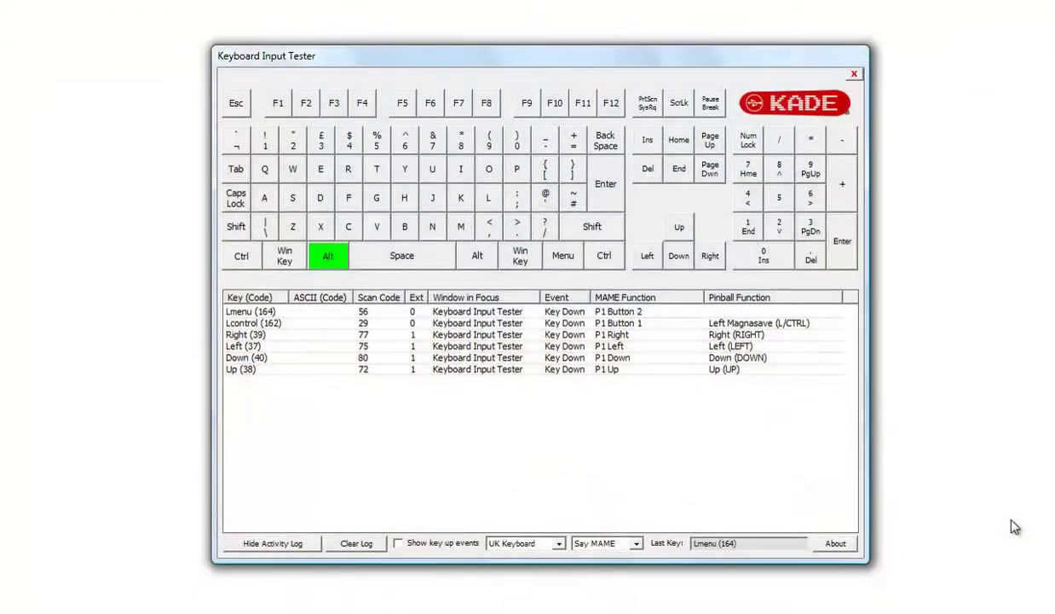
{"action": "key", "text": "space"}
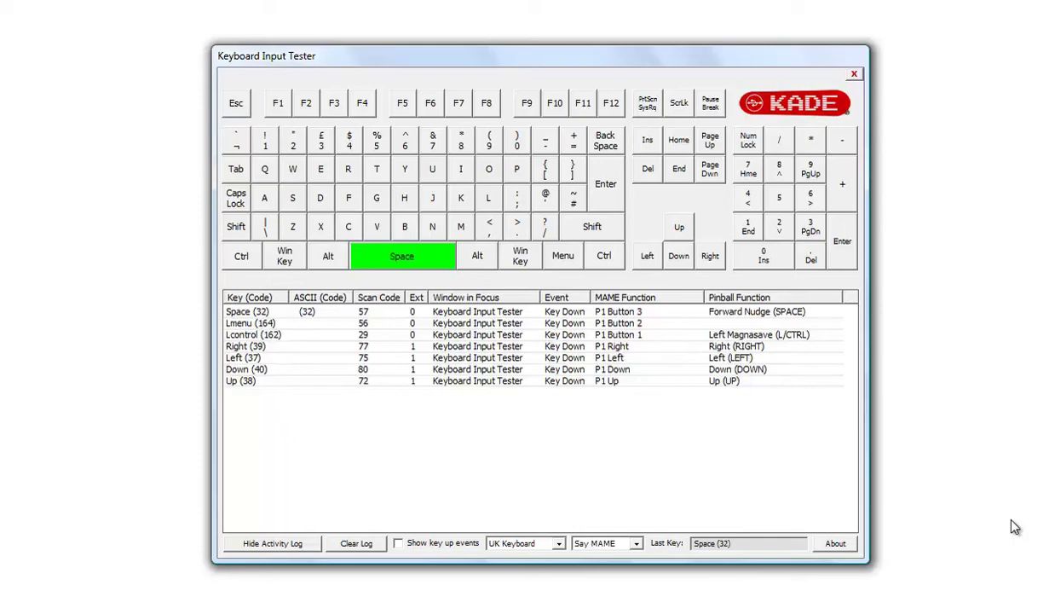
{"action": "key", "text": "shift"}
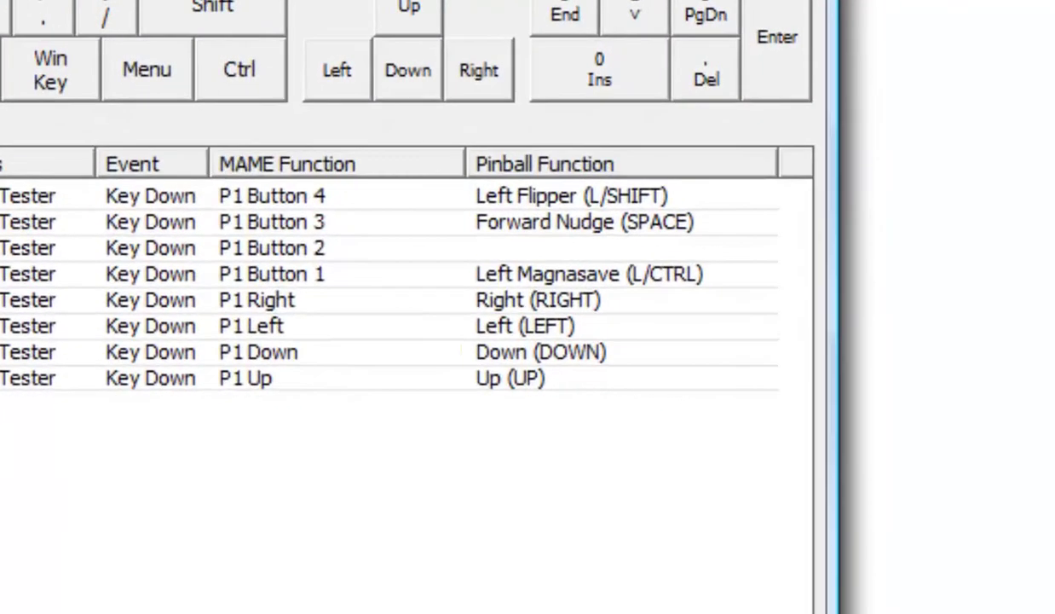
{"action": "key", "text": "z"}
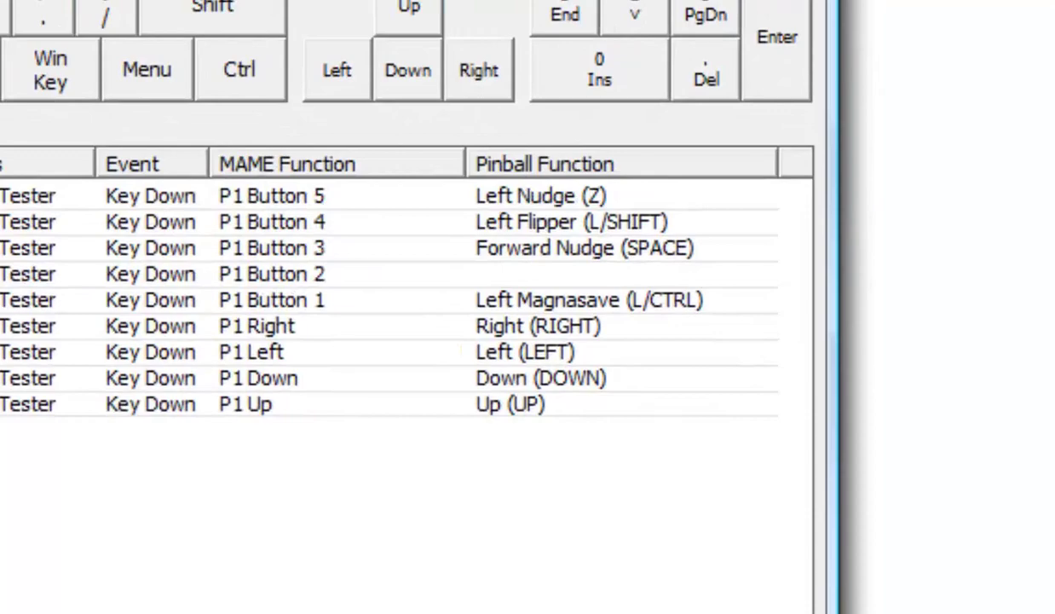
{"action": "key", "text": "x"}
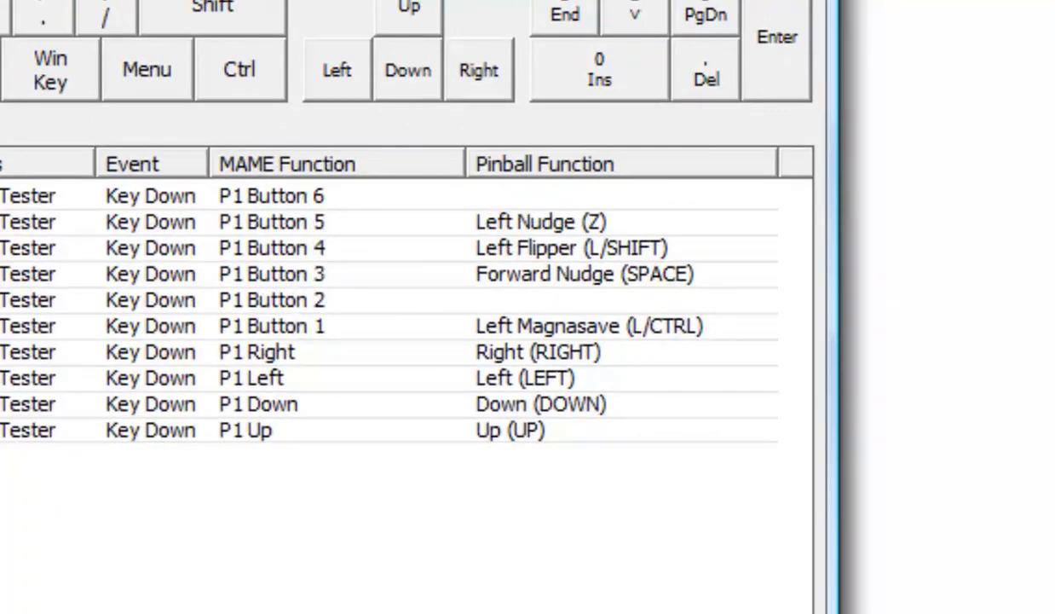